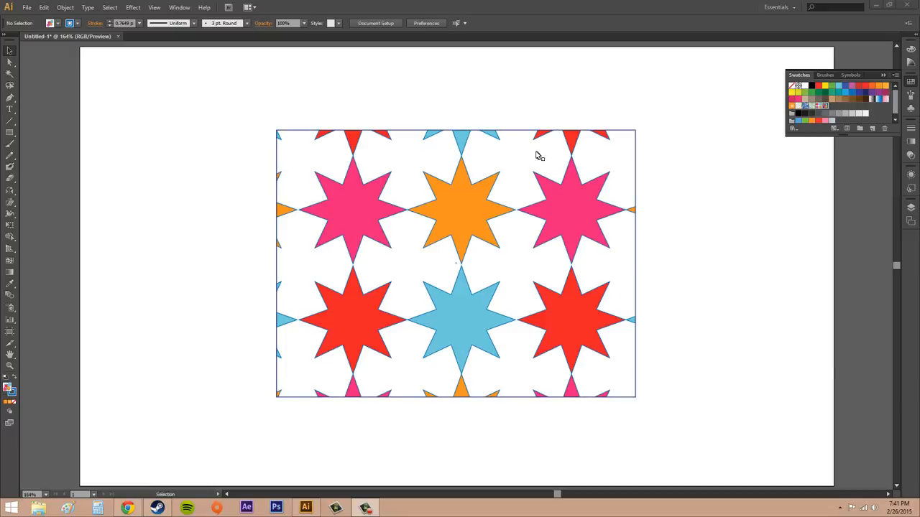
- Select the star-pattern rectangle and preview several pattern swatches as its fill, ending on ColorStars
left_click(406, 174)
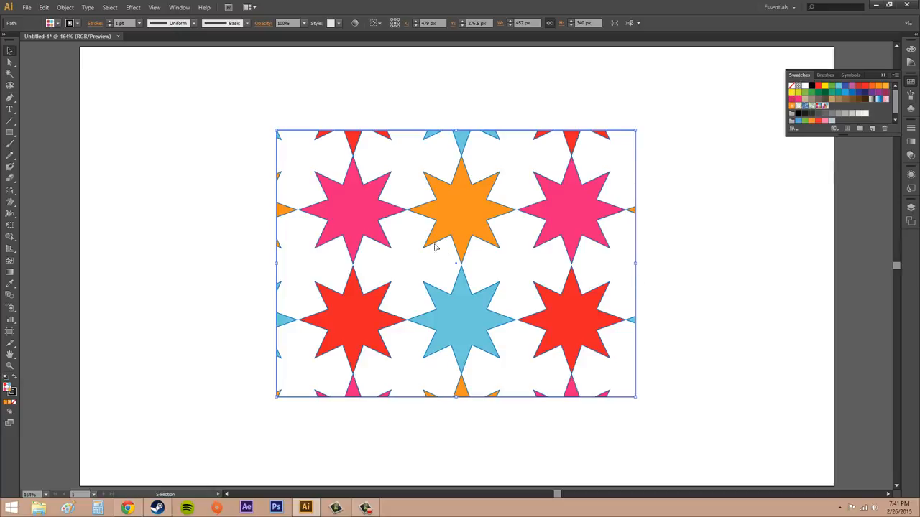
left_click(910, 83)
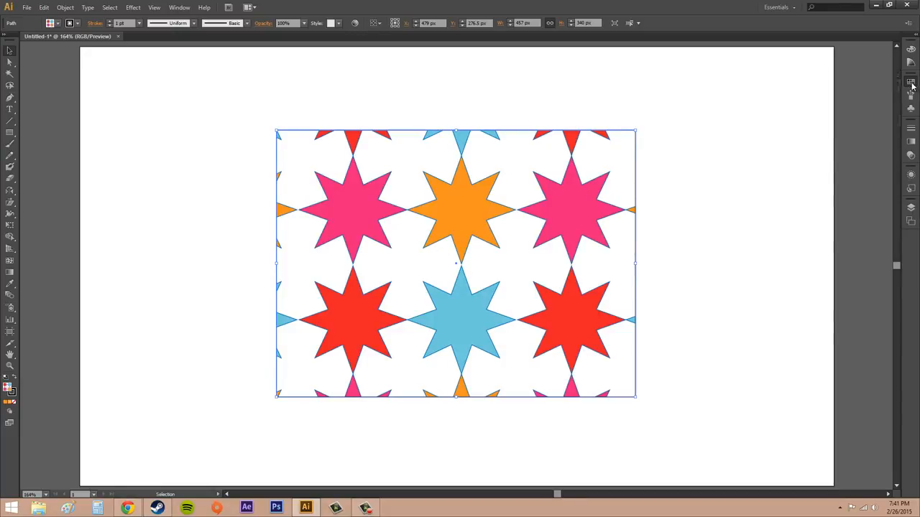
left_click(911, 83)
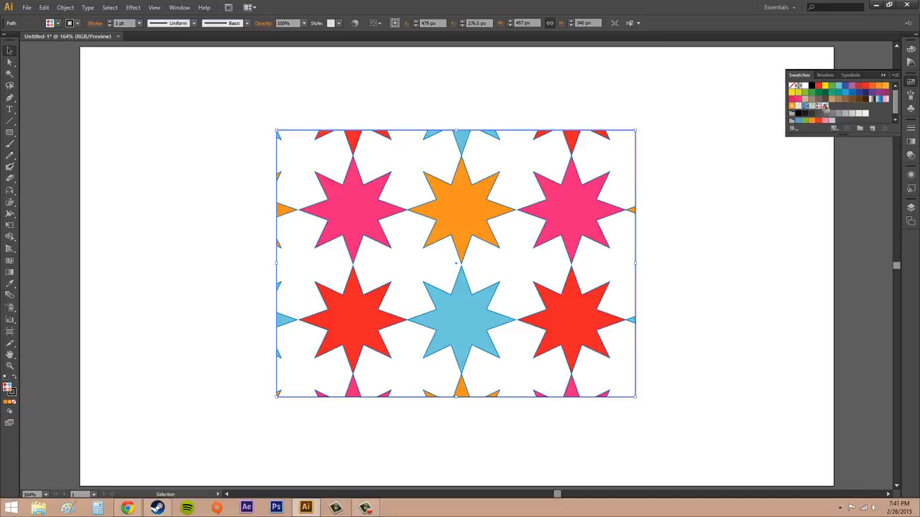
left_click(824, 107)
left_click(811, 106)
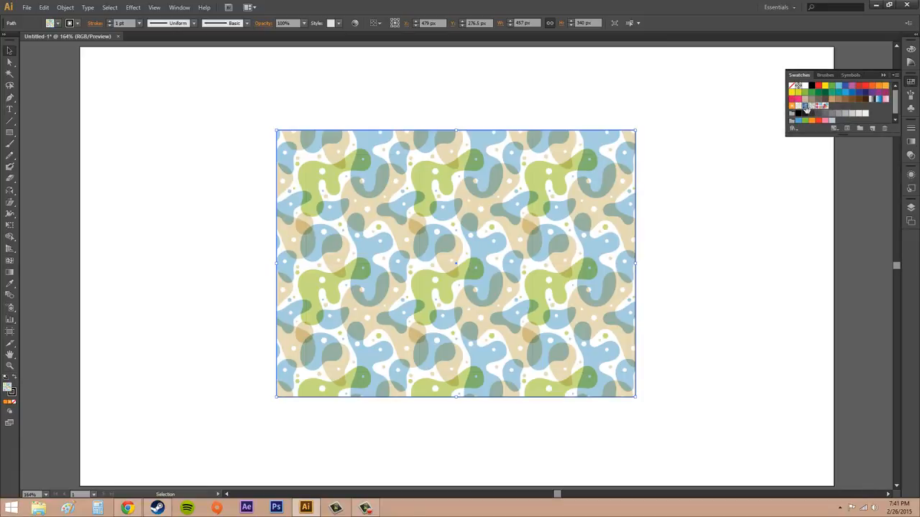
left_click(805, 106)
left_click(797, 106)
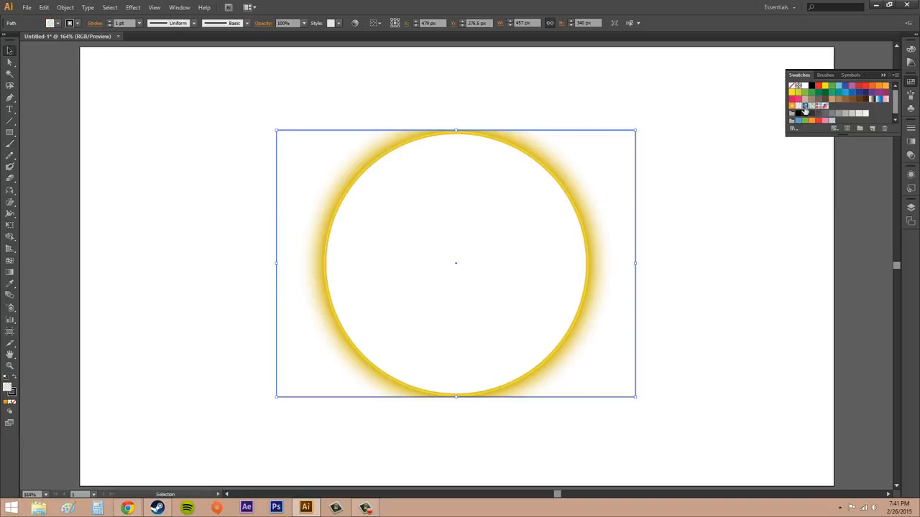
left_click(805, 106)
left_click(811, 107)
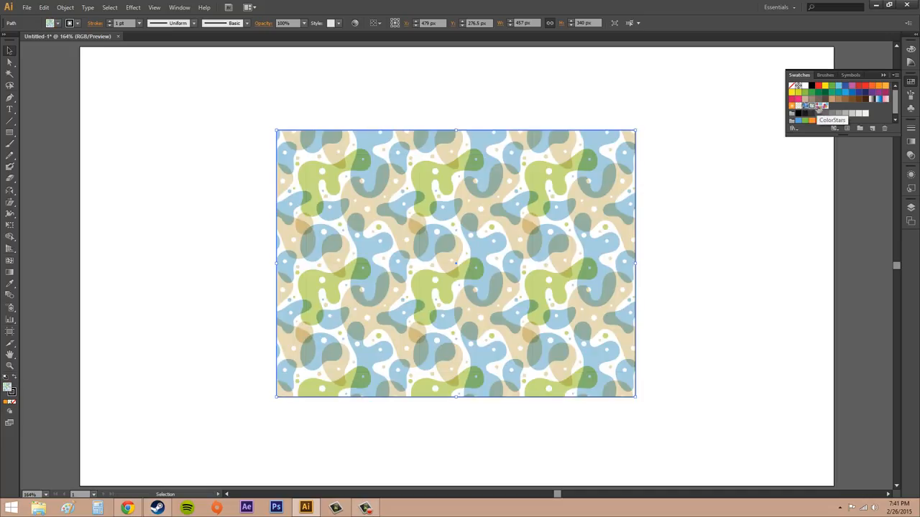
left_click(817, 107)
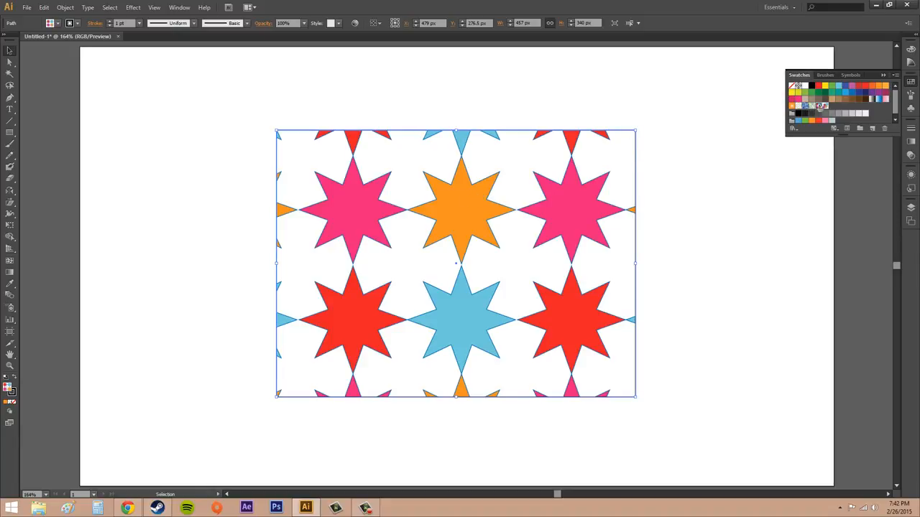
- Open the rectangle's pattern in Pattern Editing mode
left_click(65, 8)
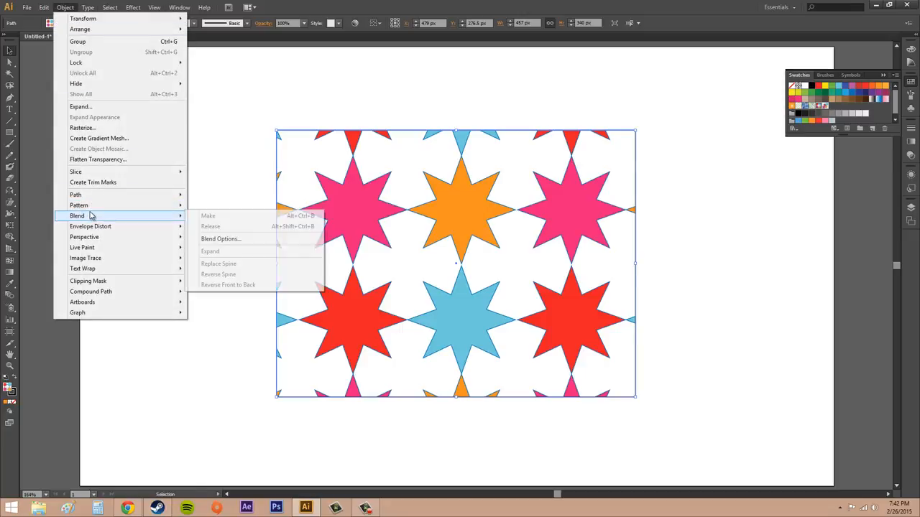
mouse_move(91, 212)
left_click(264, 218)
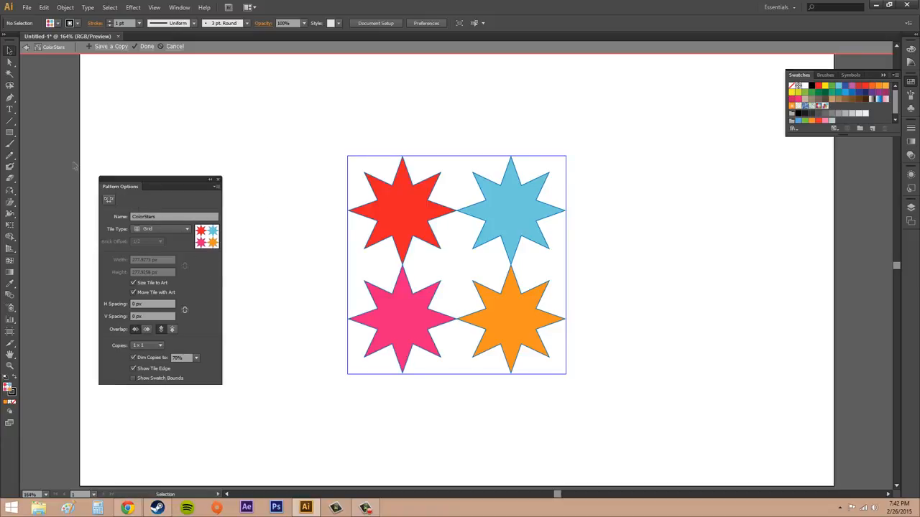
- Move the red and orange stars inward within the pattern tile and show 3 x 3 copies
left_click_drag(412, 223, 432, 238)
left_click(511, 307)
left_click_drag(510, 307, 493, 287)
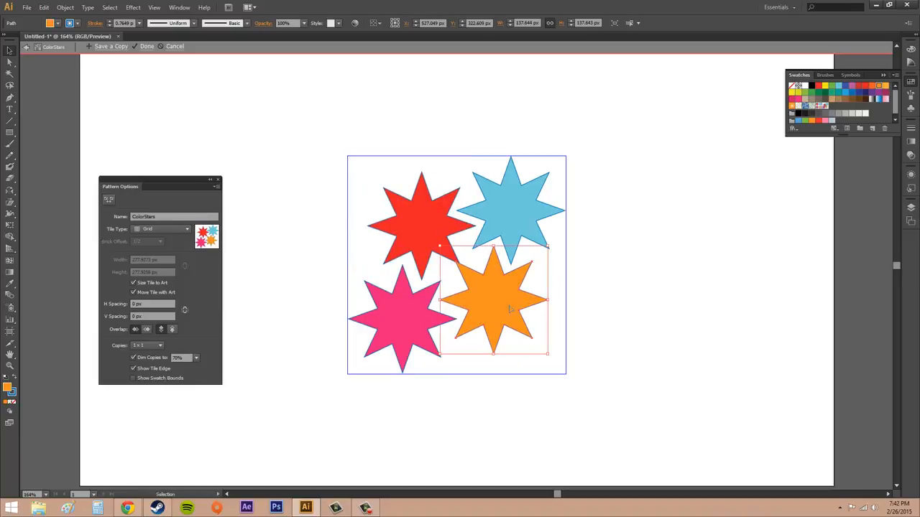
left_click(141, 346)
left_click(140, 368)
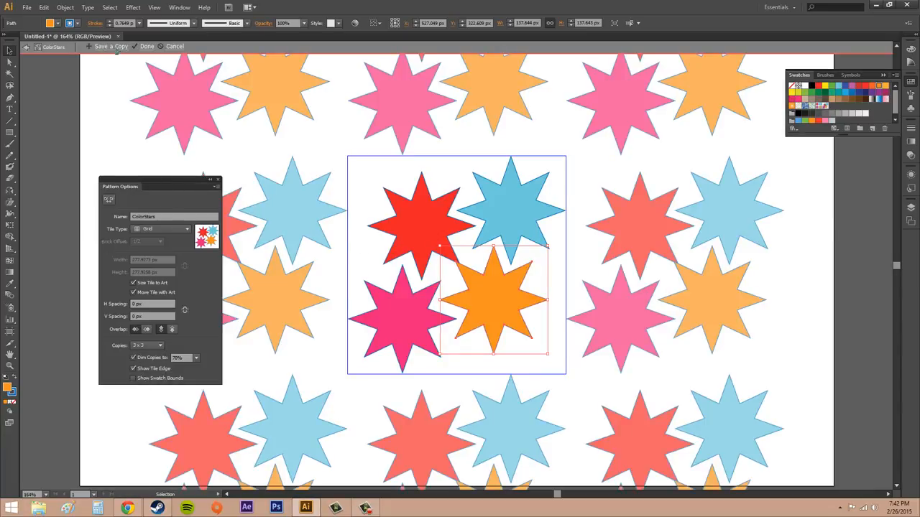
- Save the edited pattern as a copy named CS2, then cancel editing of the original pattern
left_click(111, 47)
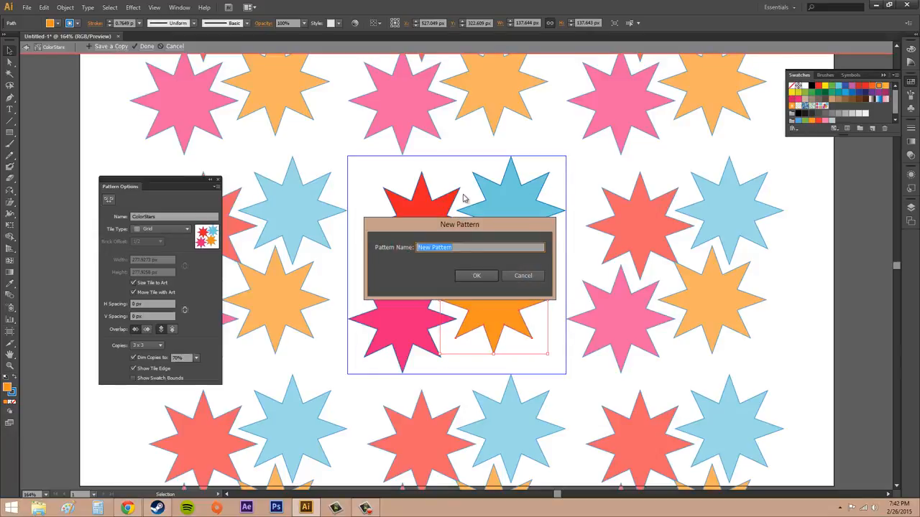
type("CS2")
left_click(476, 275)
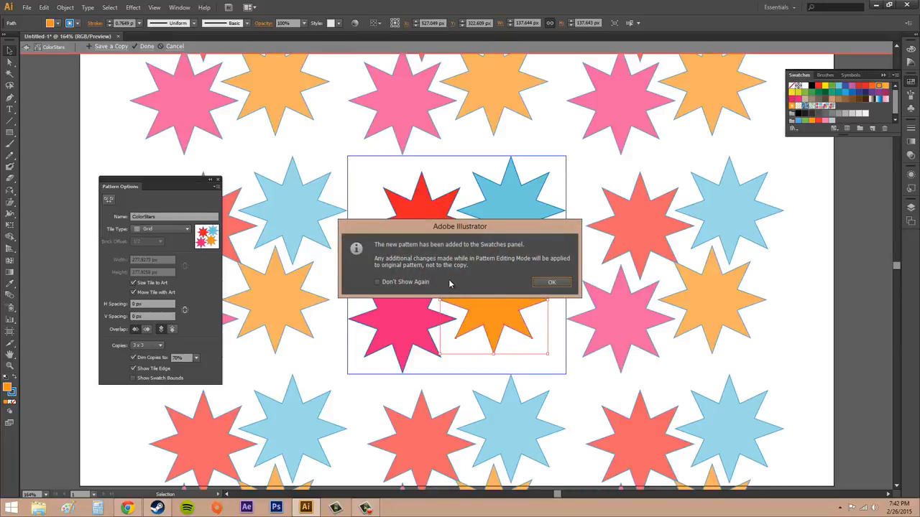
left_click(554, 285)
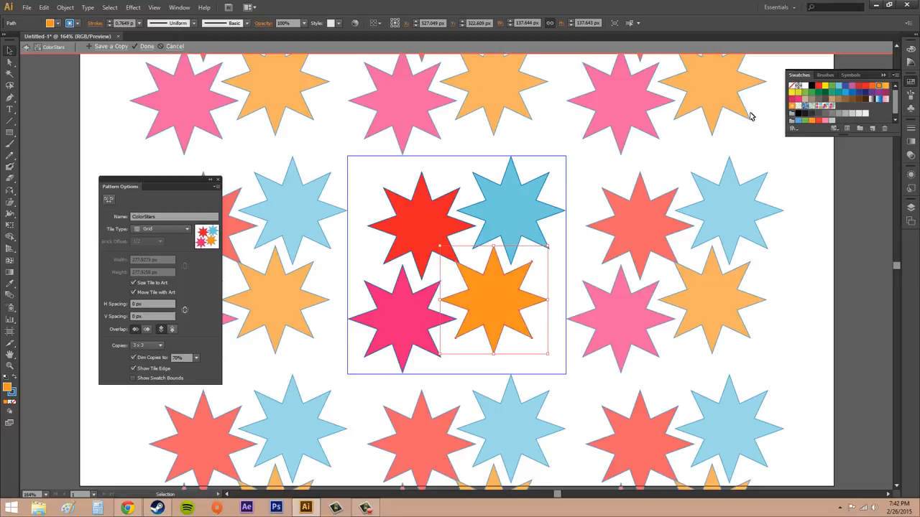
left_click(174, 47)
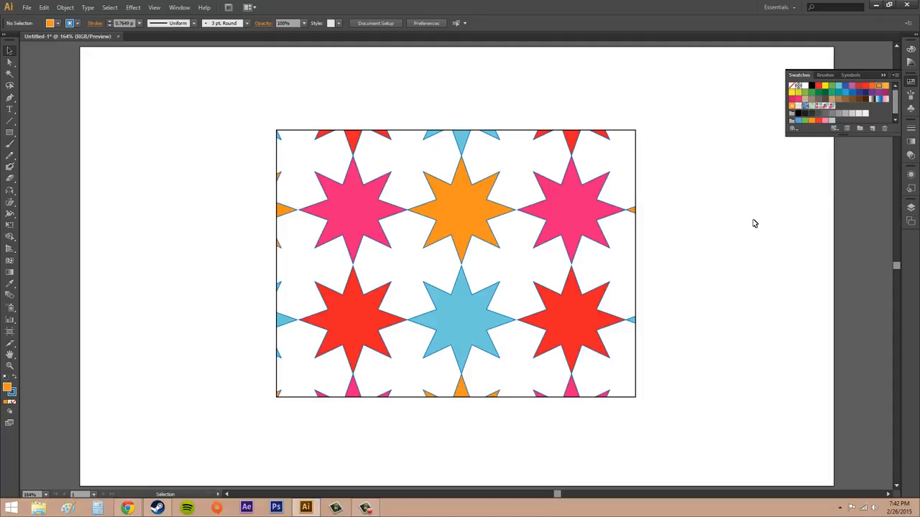
- Delete two selected pattern swatches from the Swatches panel
left_click(818, 106)
left_click(831, 106)
left_click(885, 128)
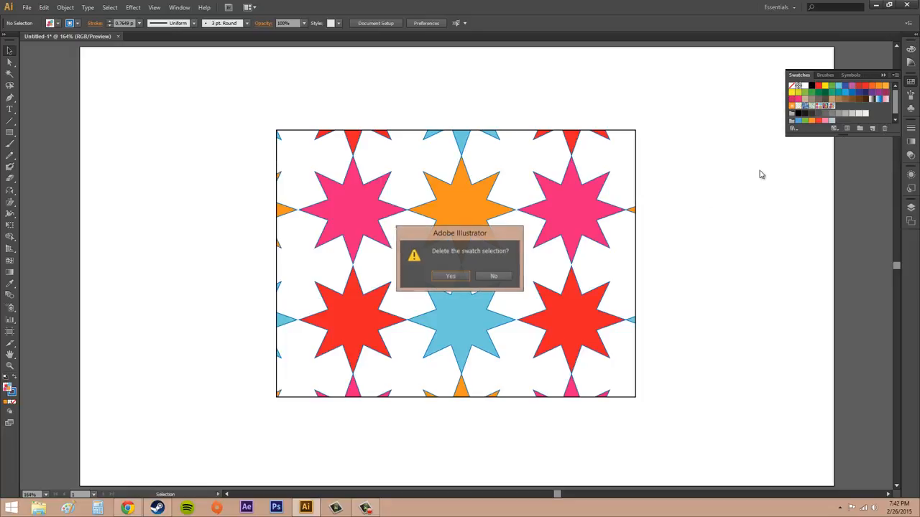
left_click(452, 277)
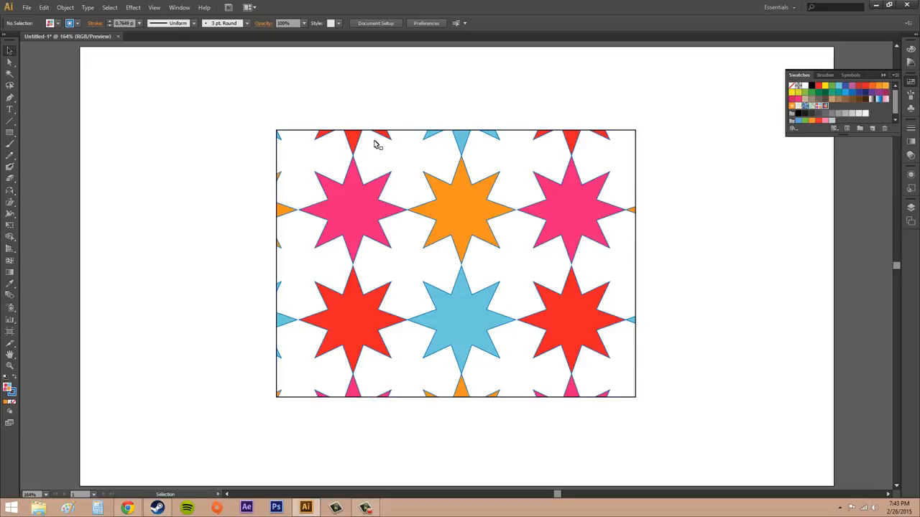
- Open the CS2 pattern in Pattern Editing mode from the fill swatches and Swatches panel, exiting without changes
left_click(59, 25)
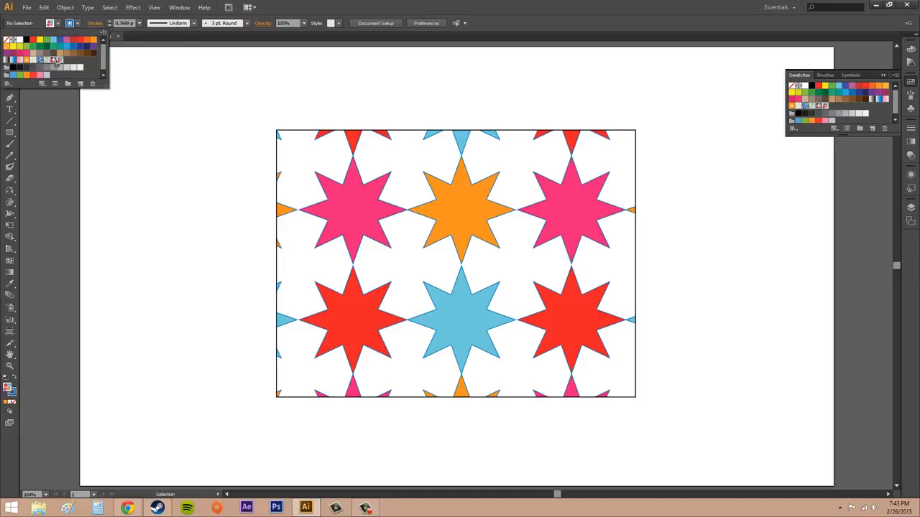
left_click(60, 61)
double_click(61, 62)
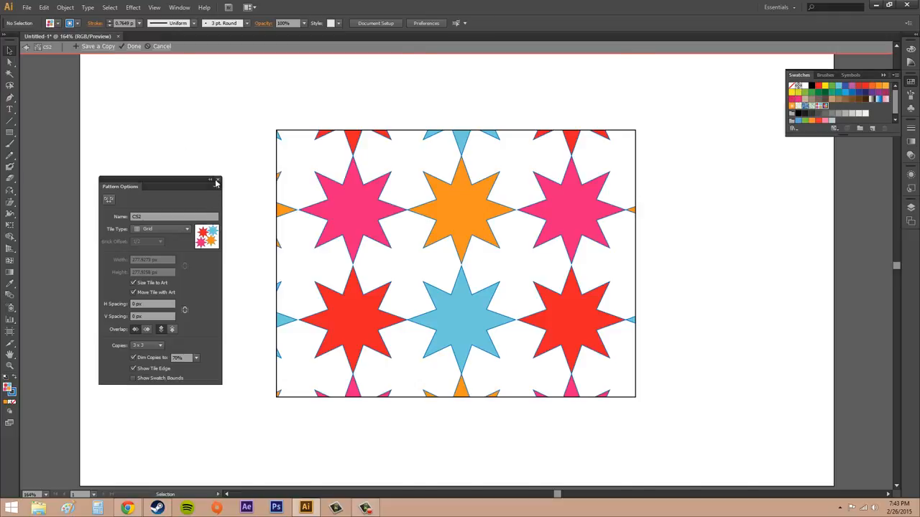
left_click(218, 179)
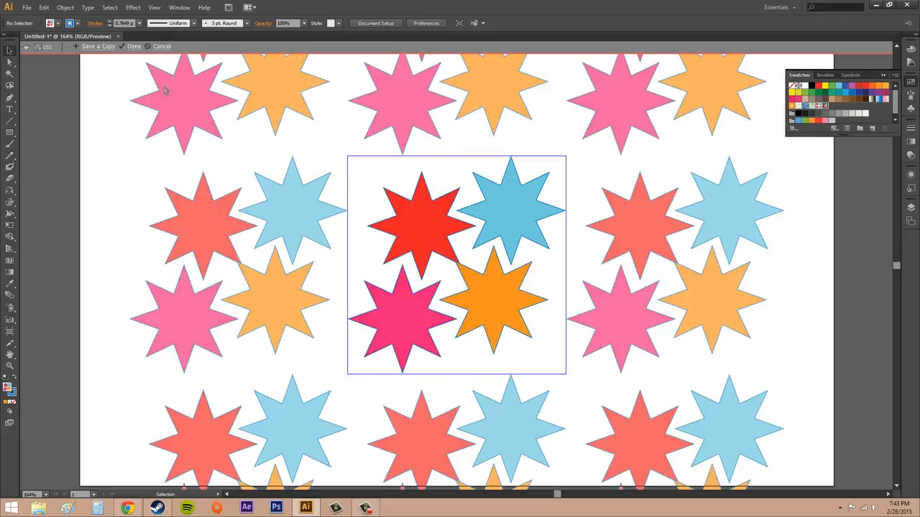
left_click(135, 46)
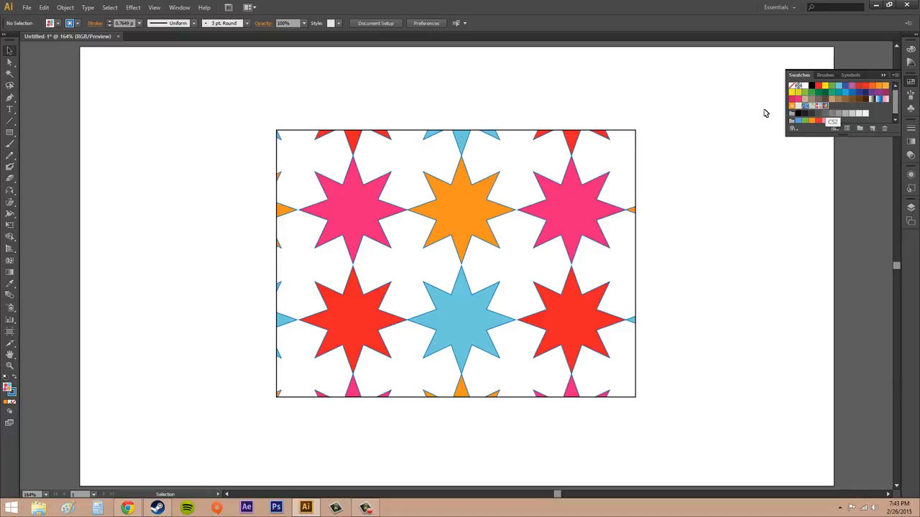
double_click(825, 106)
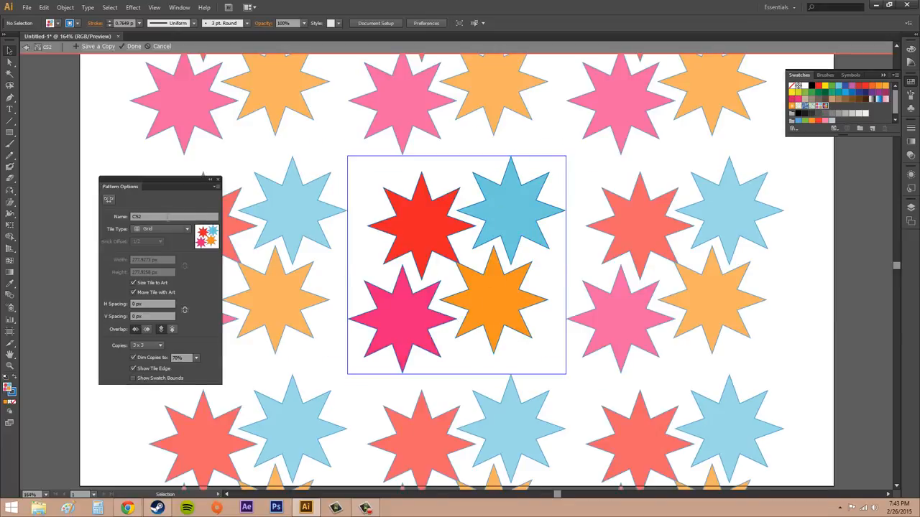
left_click(161, 46)
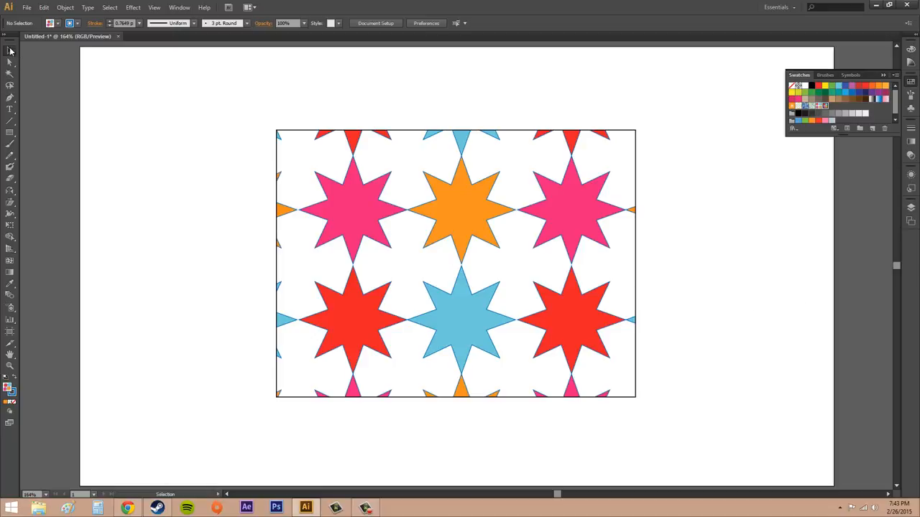
- Select the patterned rectangle and delete it
left_click(9, 51)
left_click(424, 265)
key("Delete")
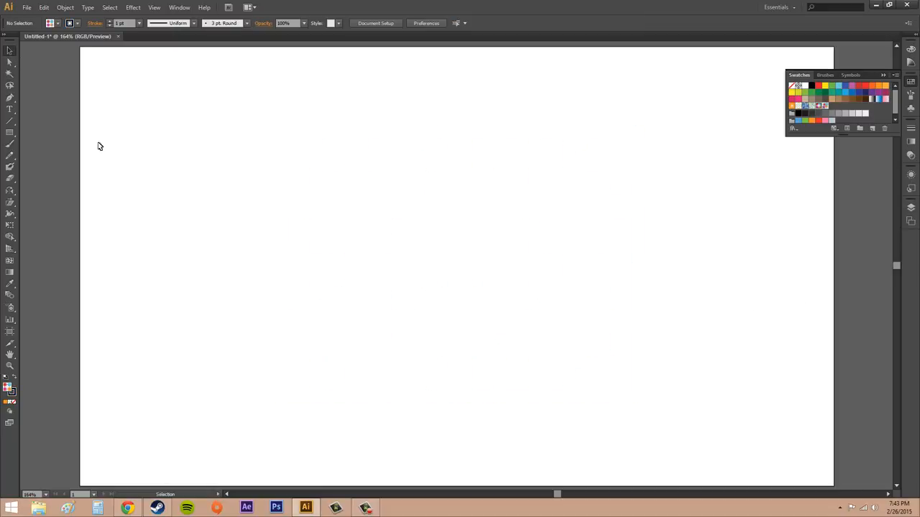
- Draw a new rectangle about 498 x 339 px with the Rectangle tool
left_click(9, 133)
left_click_drag(400, 249, 624, 383)
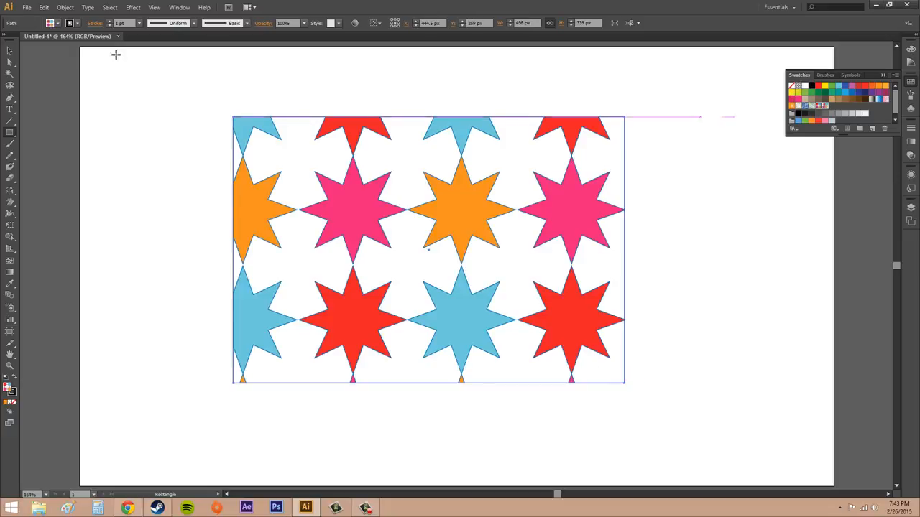
- Apply the CS2 pattern swatch as the new rectangle's fill
left_click(56, 25)
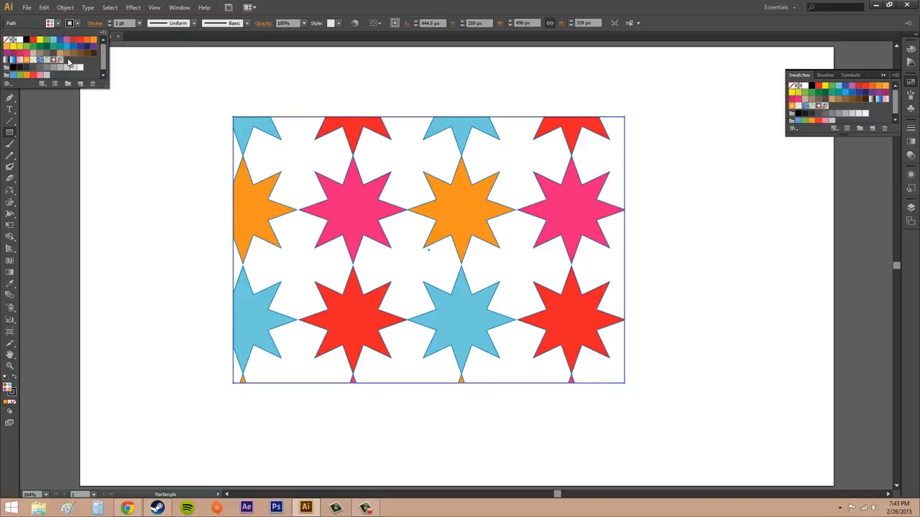
left_click(65, 66)
left_click(153, 76)
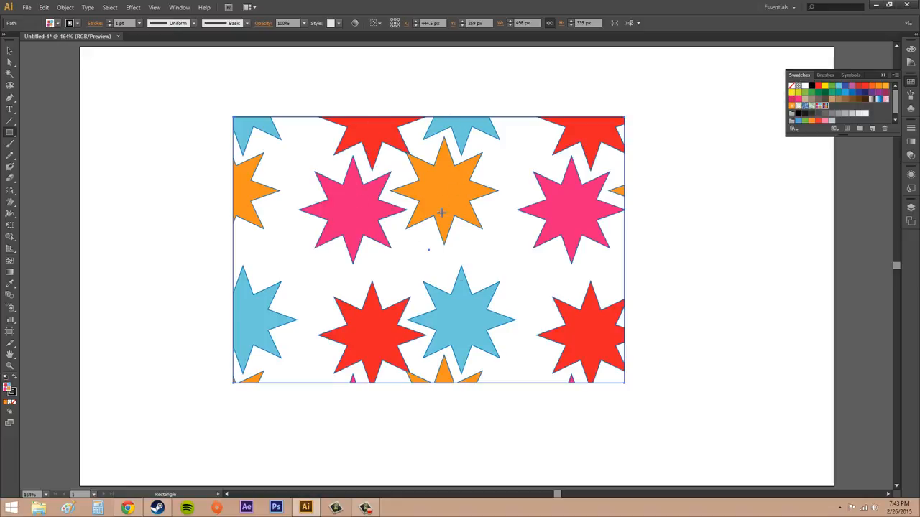
- Shift the pattern inside the rectangle without moving its shape, then deselect
left_click(9, 52)
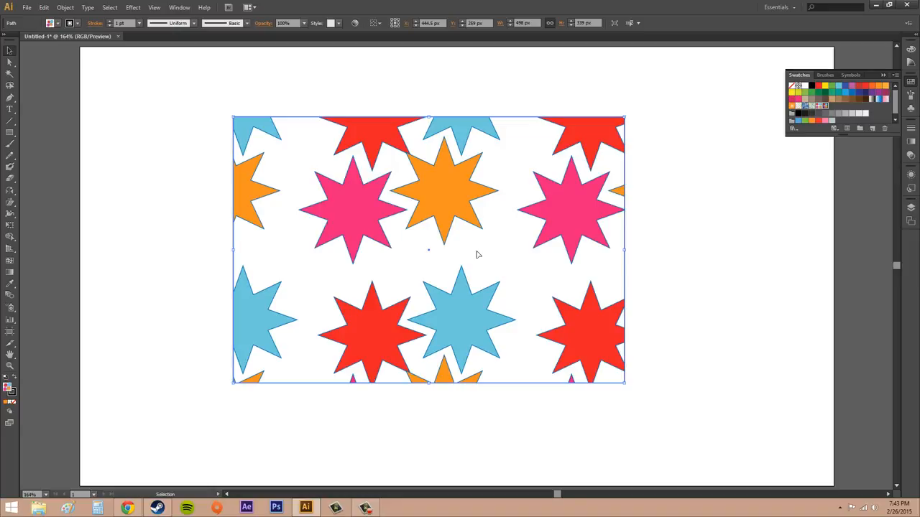
left_click_drag(458, 247, 492, 298)
left_click_drag(465, 248, 479, 270)
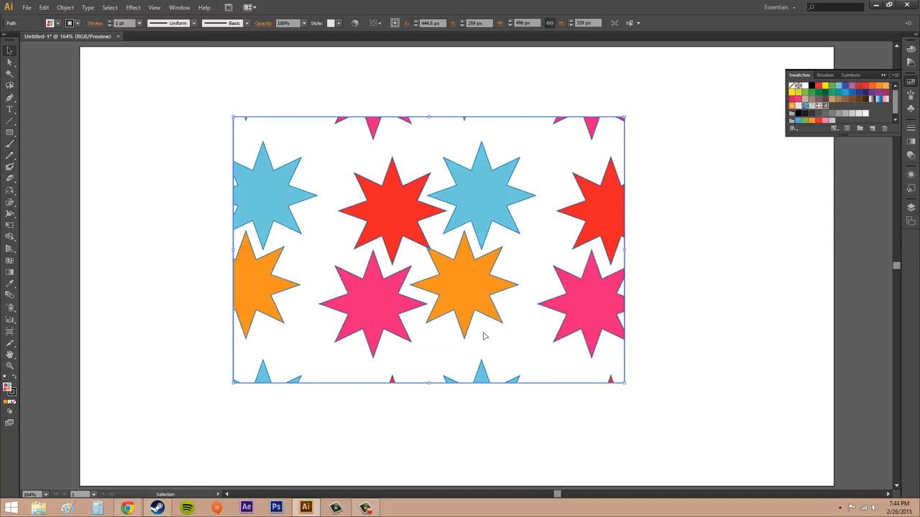
left_click_drag(484, 343, 505, 337)
left_click(732, 328)
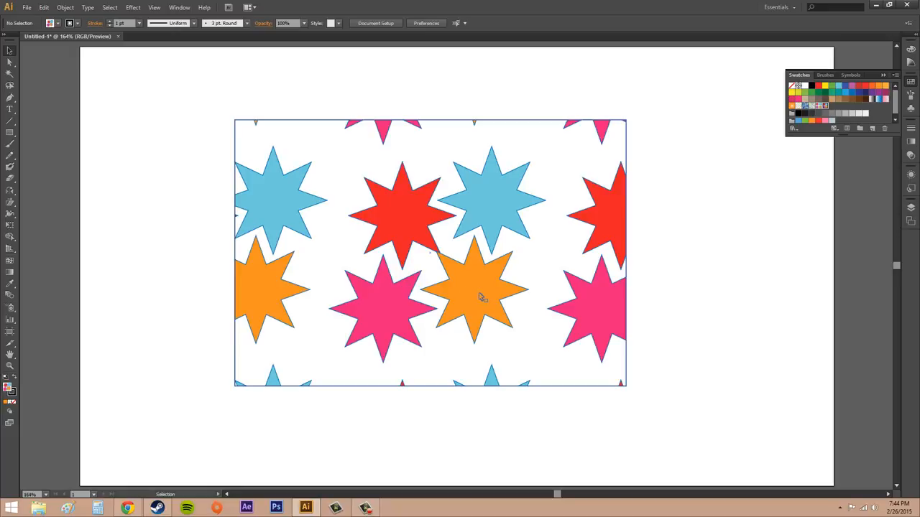
- Select the rectangle and increase its stroke weight to 28 pt
key("F10")
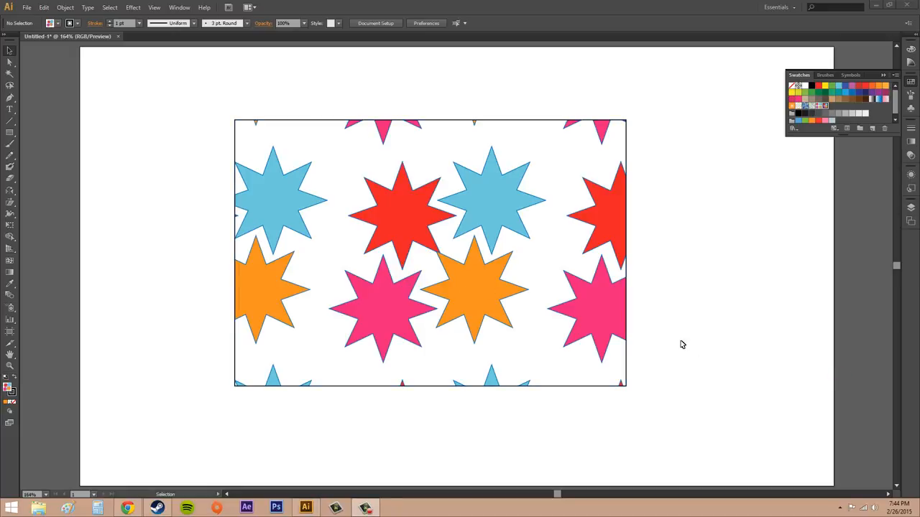
left_click(715, 342)
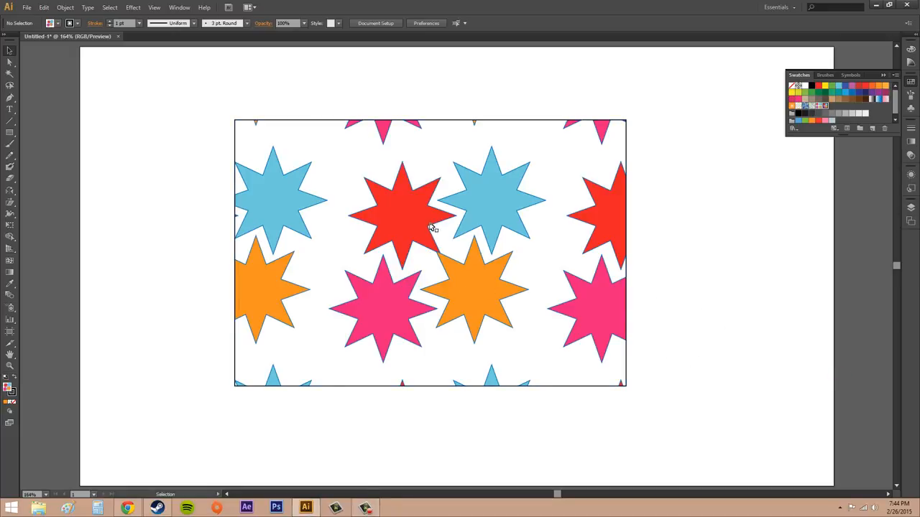
left_click(434, 223)
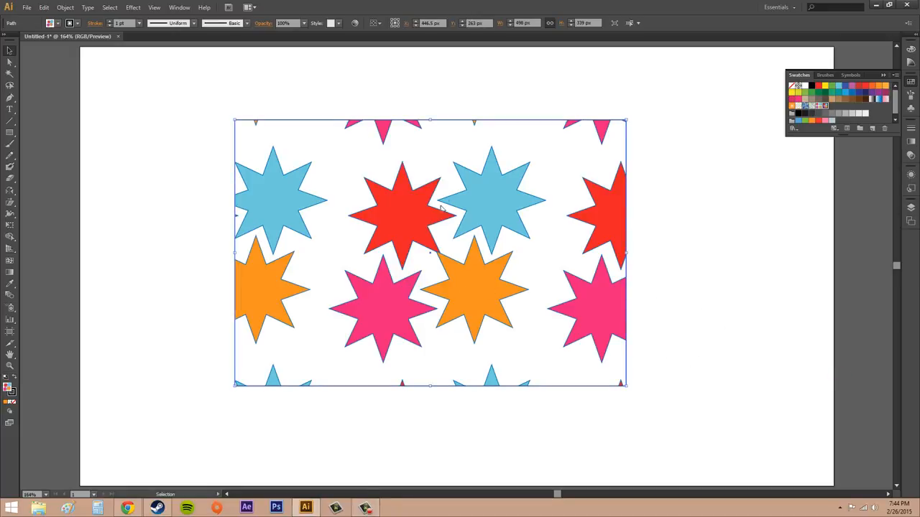
left_click(109, 21)
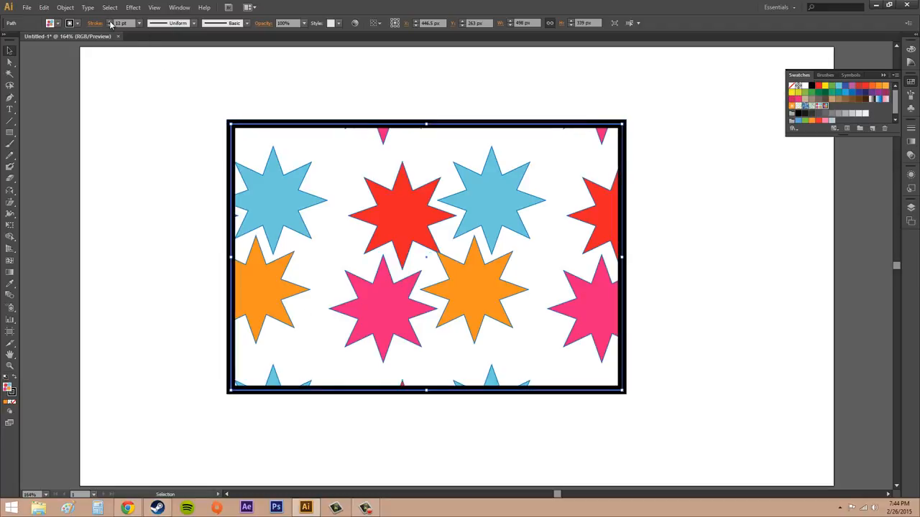
left_click(109, 22)
left_click(109, 21)
left_click(110, 21)
left_click(109, 21)
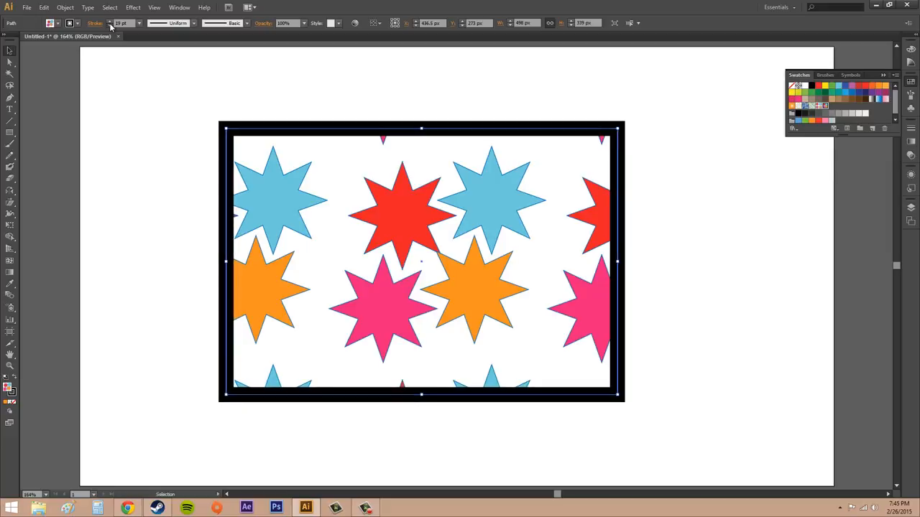
- Reduce the rectangle's stroke weight to 22 pt
left_click(110, 25)
left_click(109, 25)
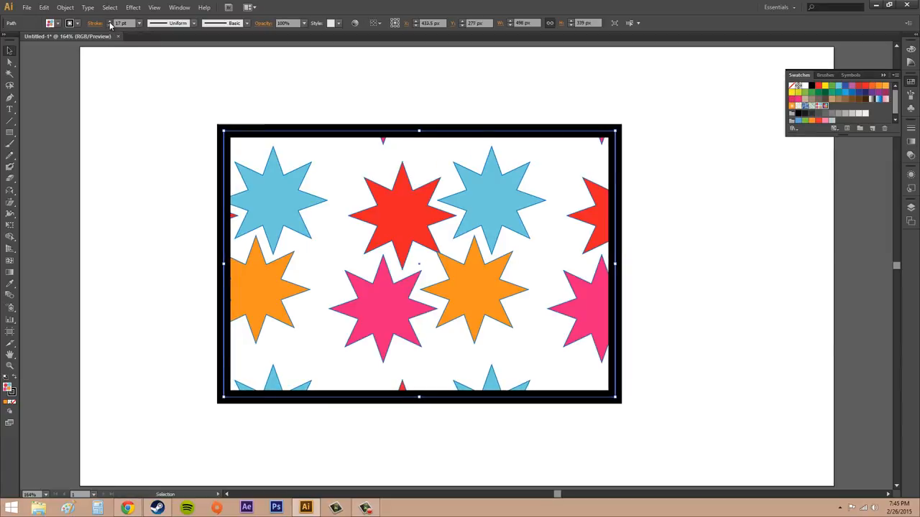
left_click(110, 21)
left_click(109, 21)
left_click(109, 22)
left_click(110, 22)
left_click(109, 22)
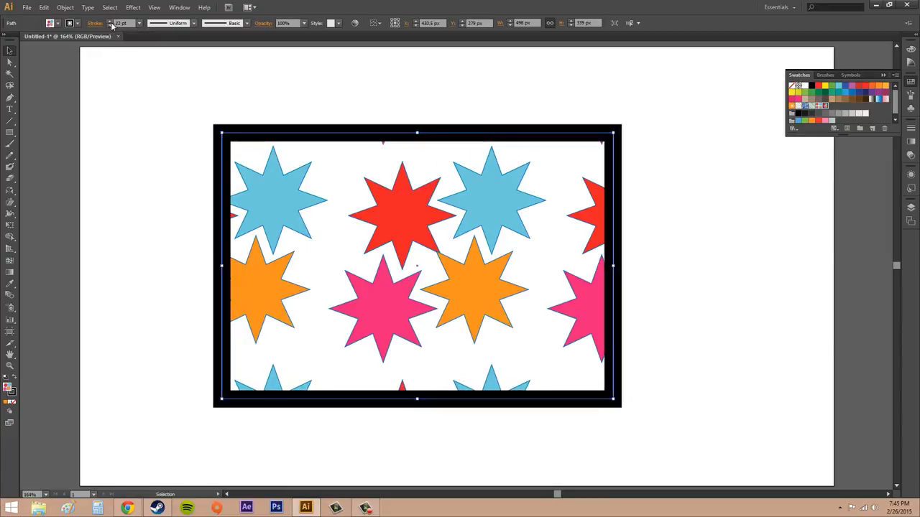
- Apply the Alyssa pattern swatch to the rectangle's stroke
left_click(788, 228)
left_click(352, 141)
left_click(78, 24)
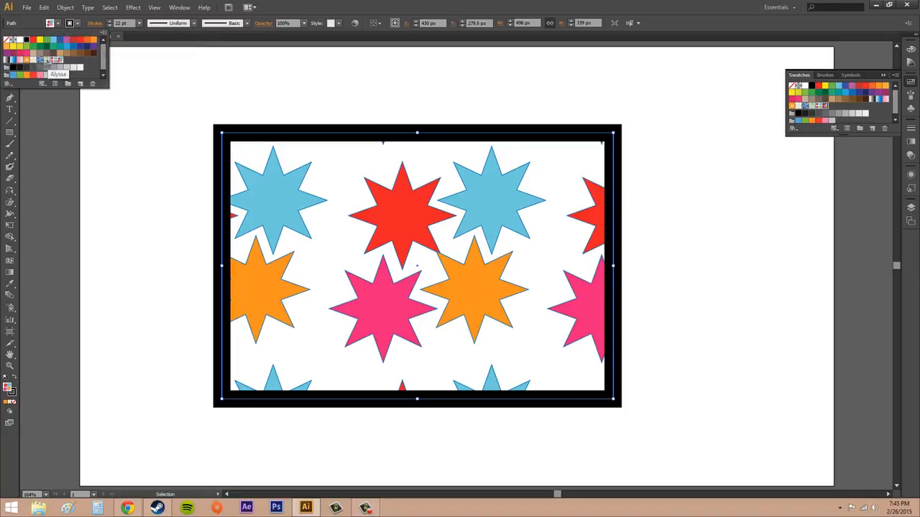
left_click(50, 60)
left_click(362, 108)
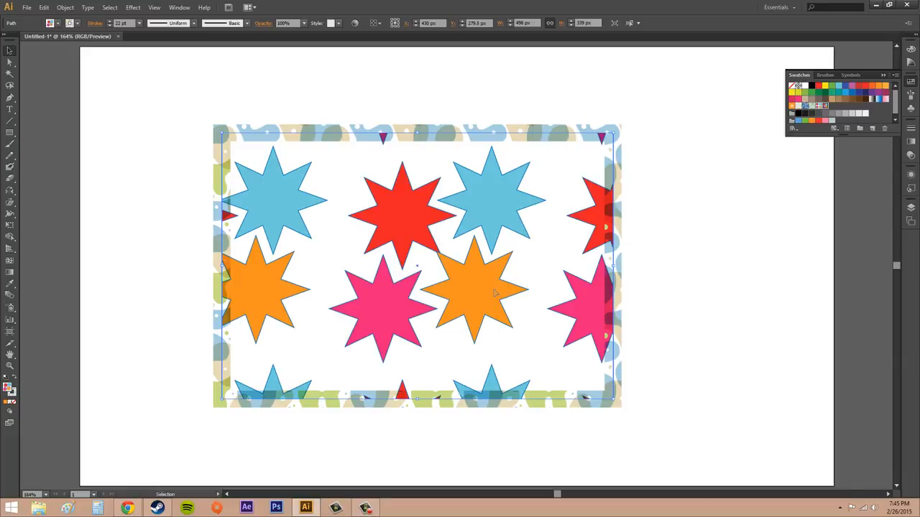
- Try the Alyssa pattern as the rectangle's fill before reapplying the CS2 pattern fill
left_click(771, 373)
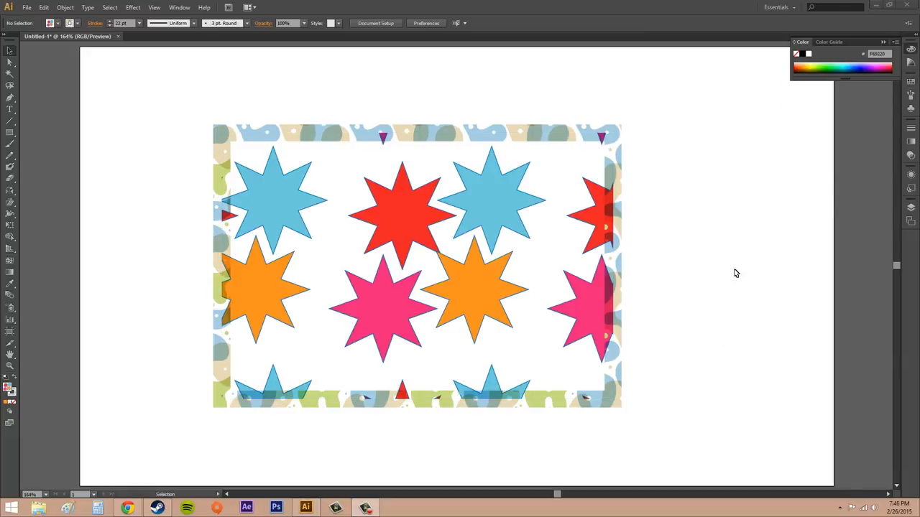
left_click(911, 81)
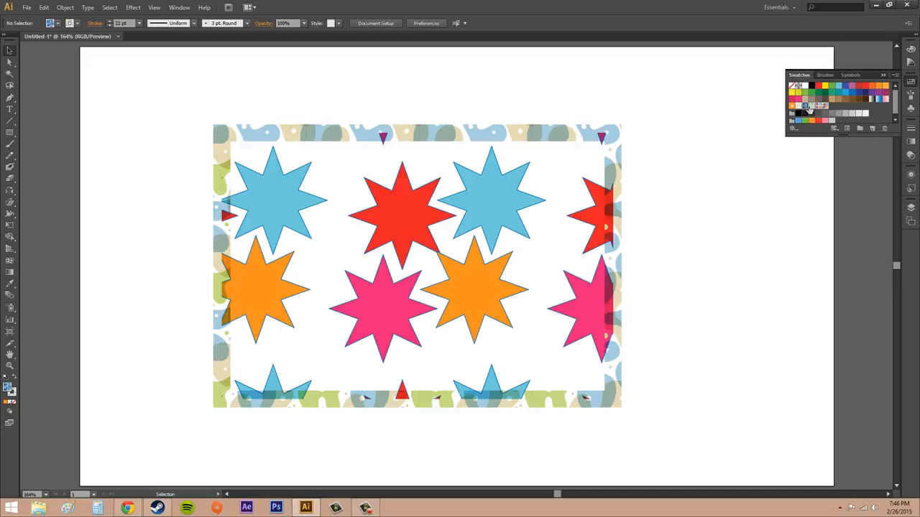
left_click(582, 216)
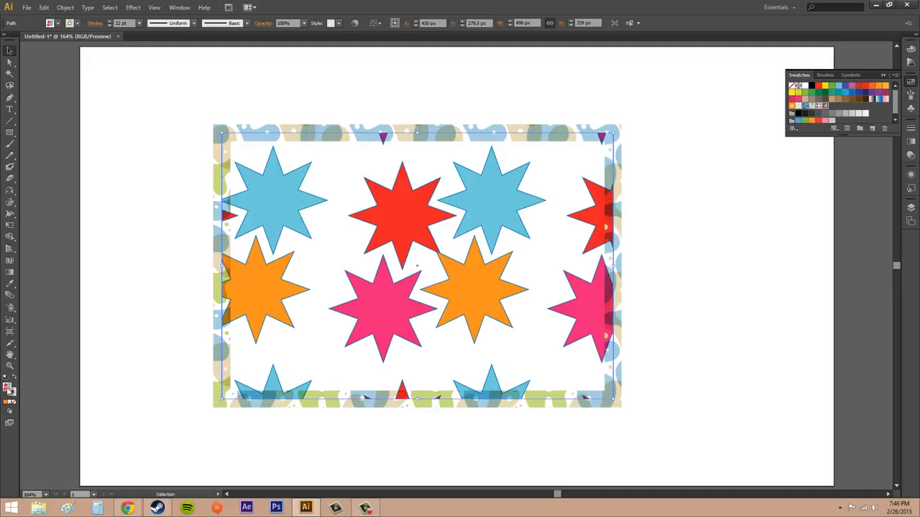
left_click(811, 106)
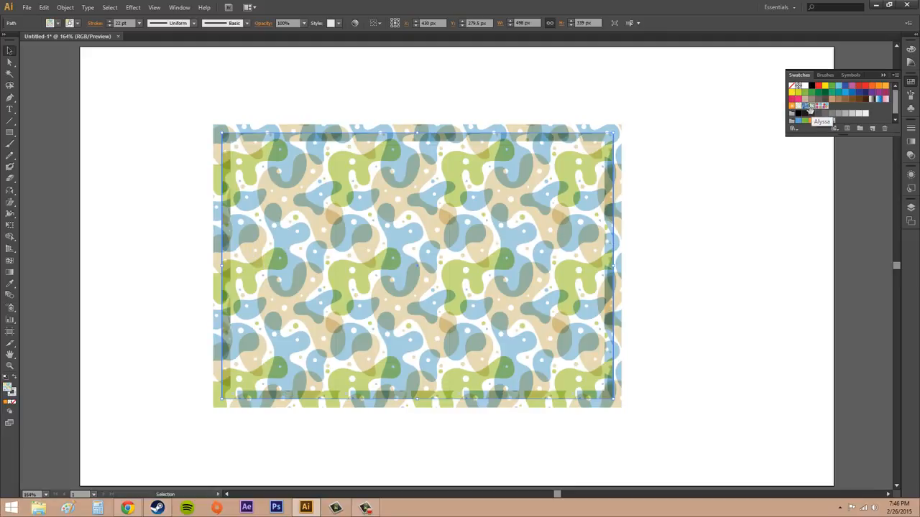
left_click(808, 108)
left_click(805, 106)
left_click(812, 106)
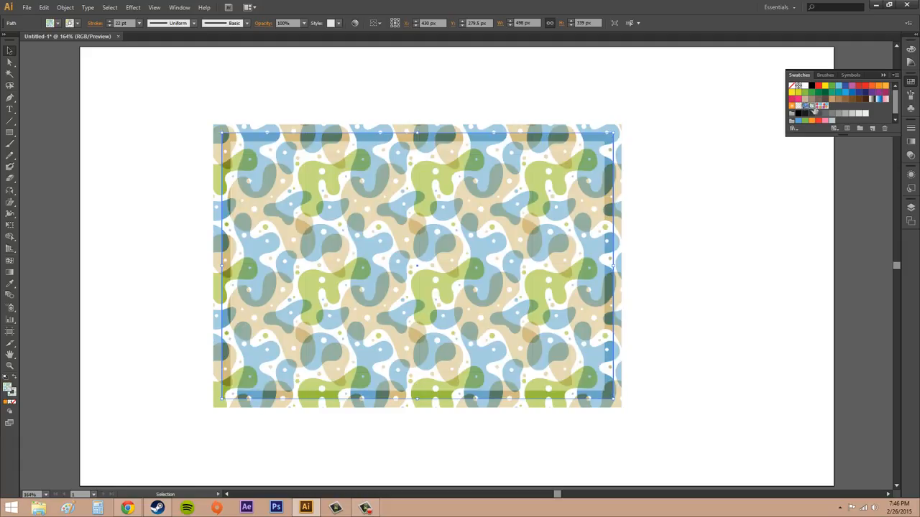
left_click(813, 107)
left_click(823, 106)
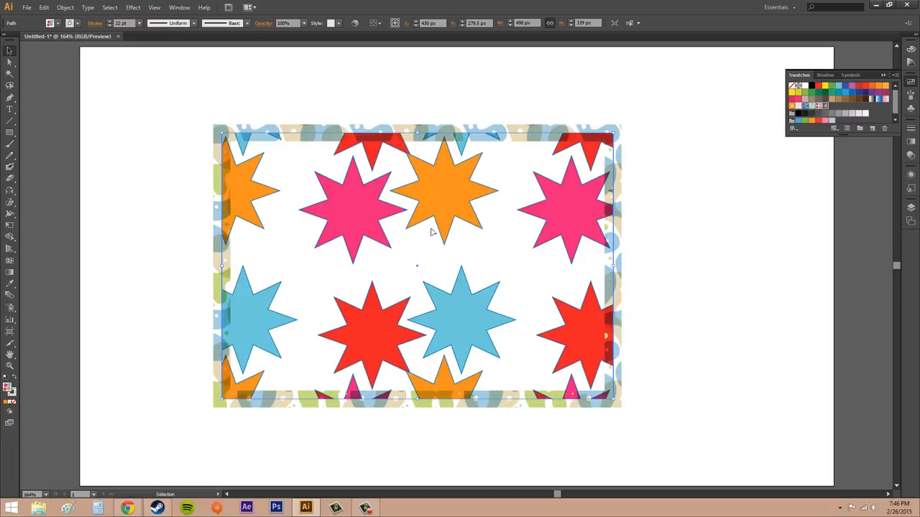
- Switch to the stroke and try the CS2 and Alyssa pattern swatches on the rectangle's stroke
left_click(14, 397)
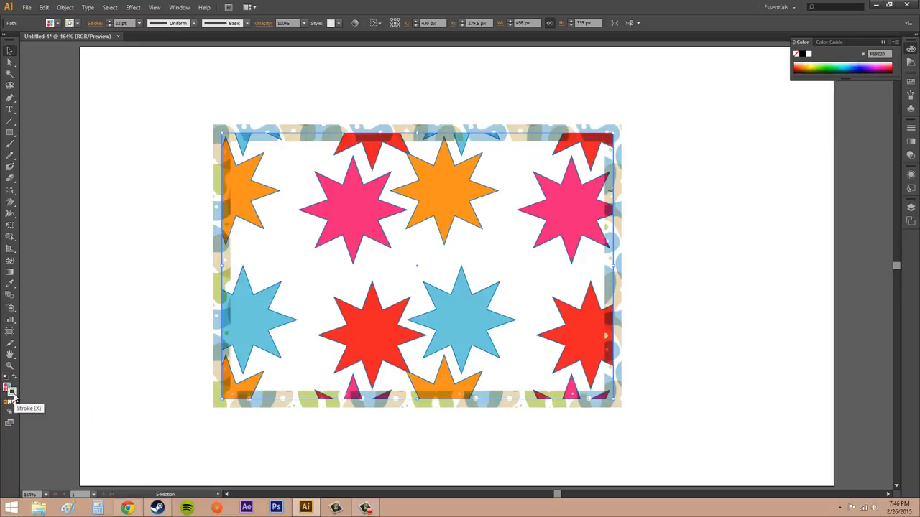
left_click(910, 81)
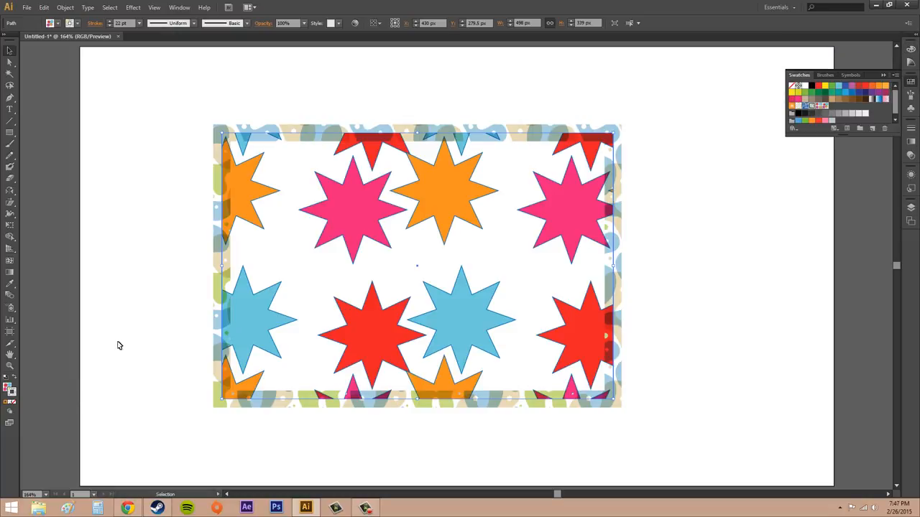
left_click(825, 99)
left_click(825, 105)
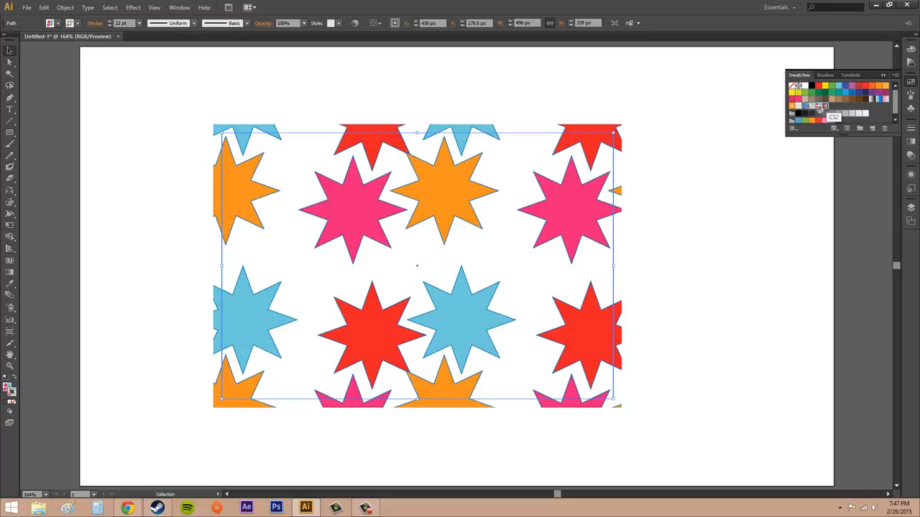
left_click(810, 107)
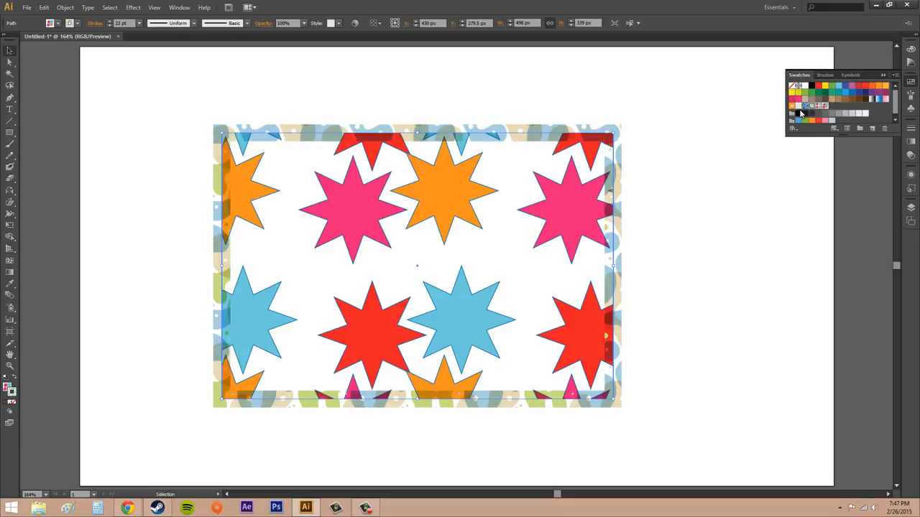
left_click(804, 107)
- Try brown and pink gradient swatches on the stroke, then set the stroke to the CS2 pattern and deselect
left_click(861, 100)
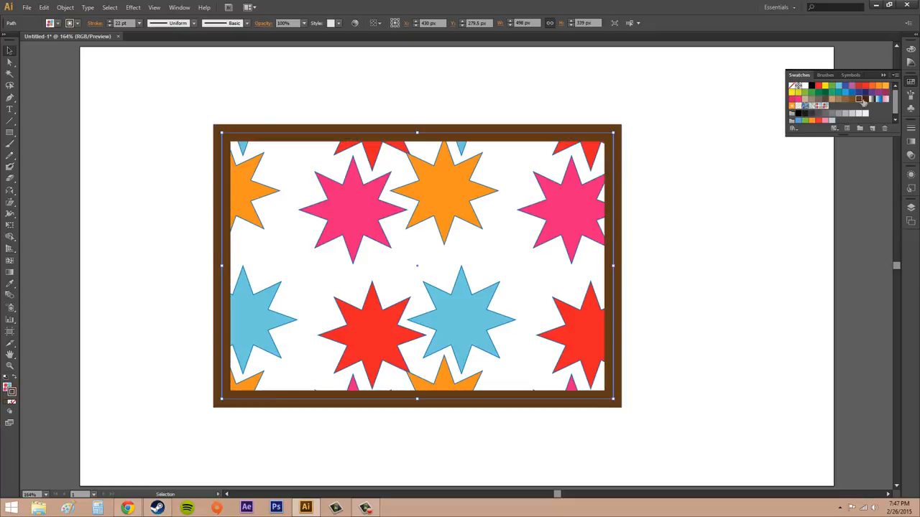
left_click(865, 101)
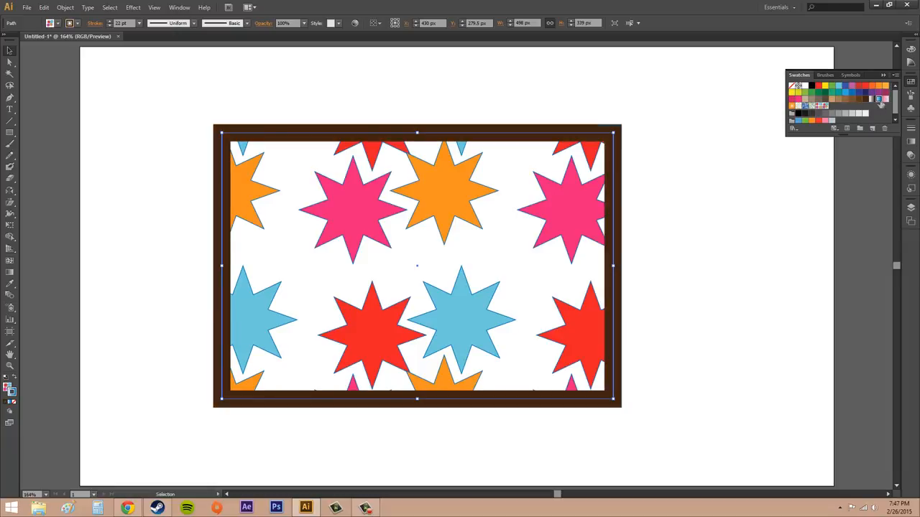
left_click(884, 100)
left_click(886, 103)
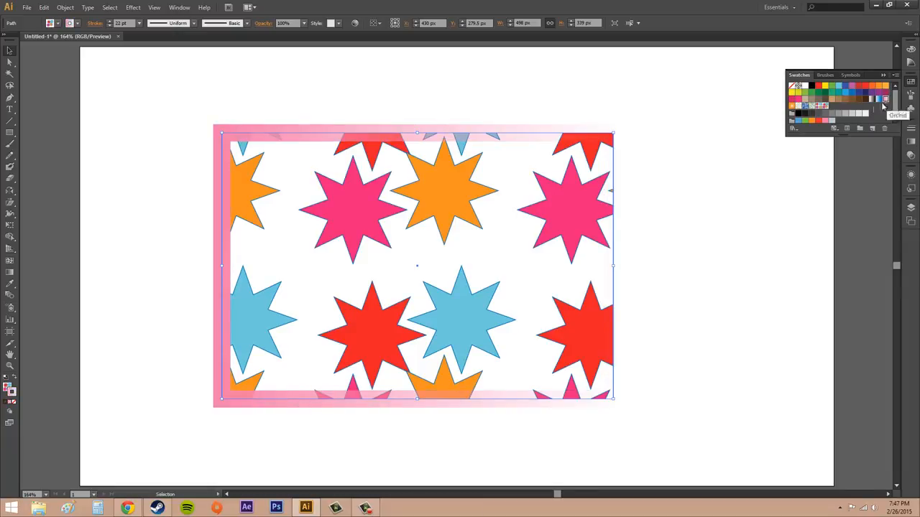
left_click(826, 106)
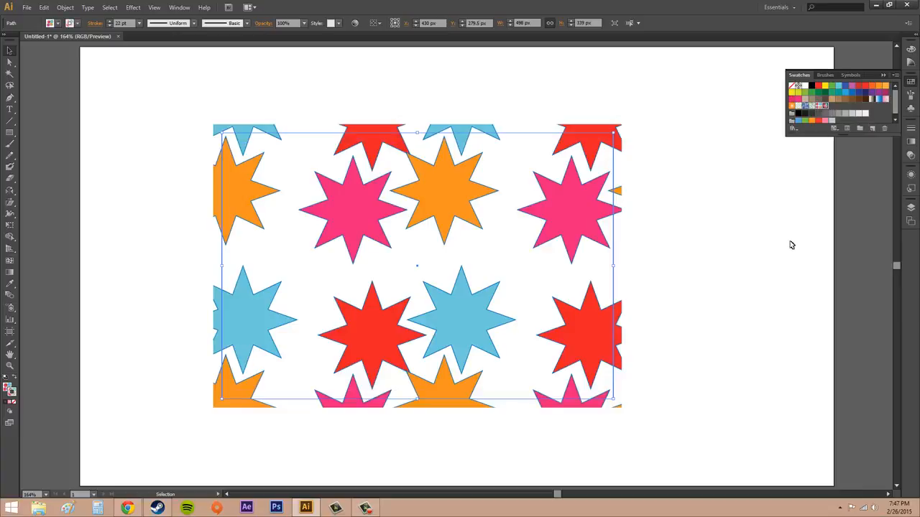
left_click(782, 201)
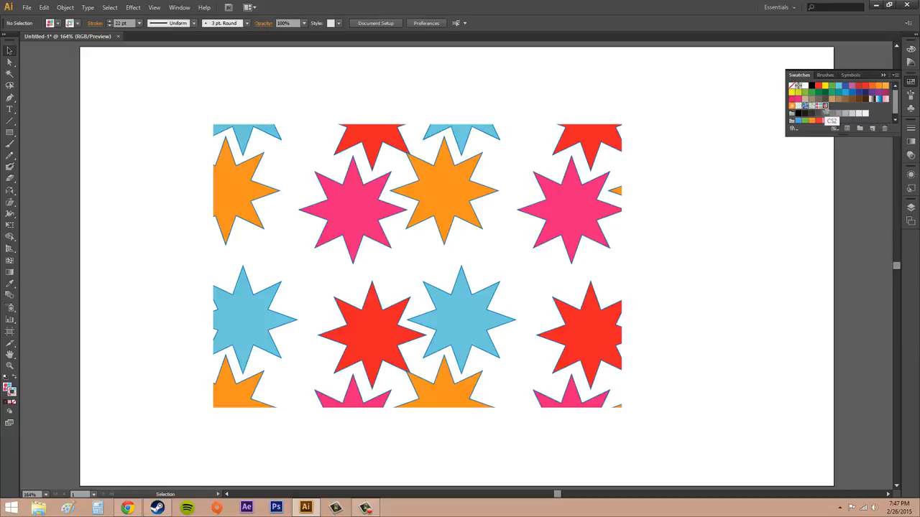
- Delete the selected pattern swatch from the Swatches panel
left_click(884, 130)
- Select the rectangle and shift its star pattern fill without moving the shape
left_click(459, 278)
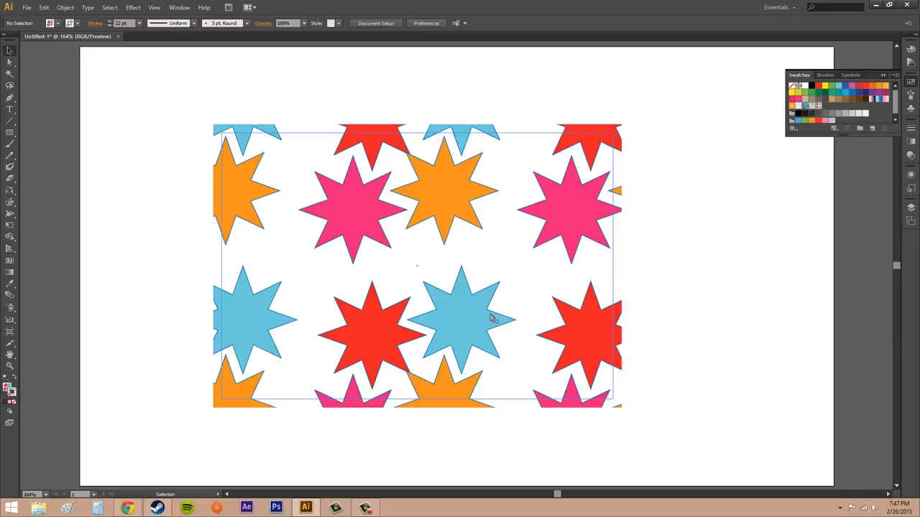
left_click_drag(421, 255, 449, 317)
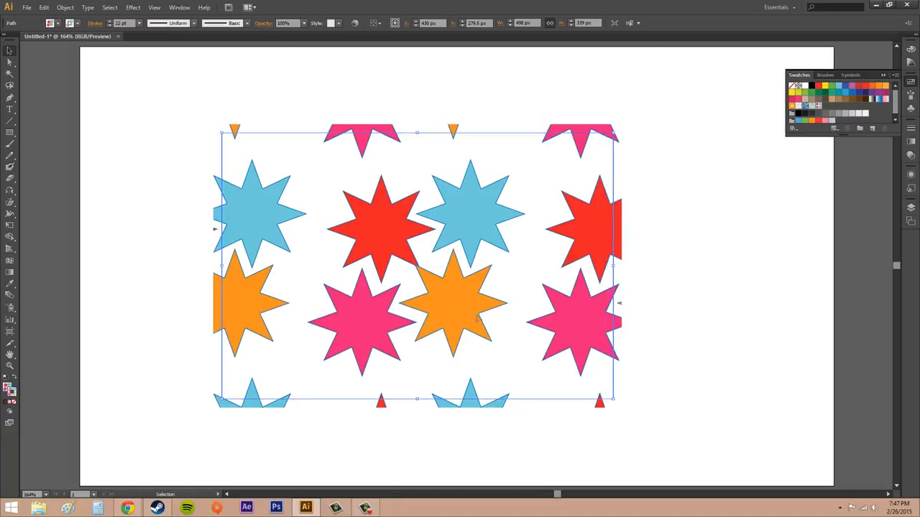